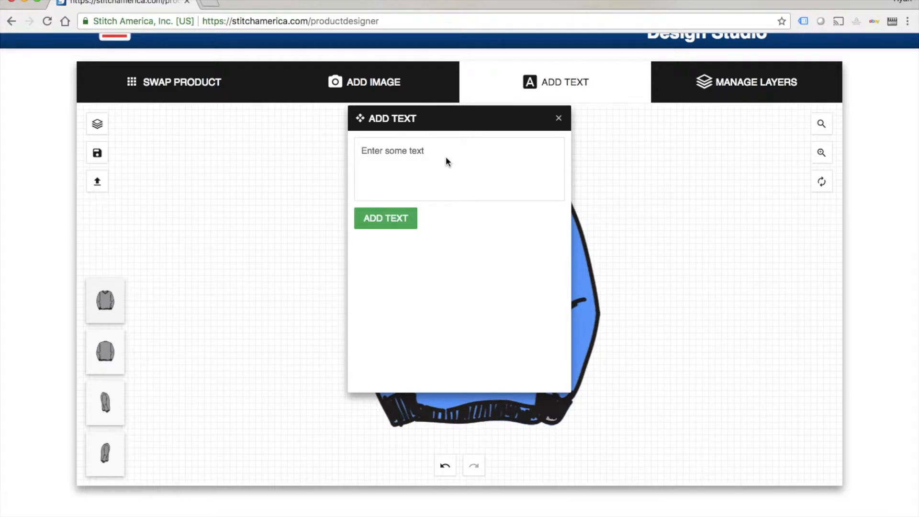
pyautogui.write('Stitch America')
# Add the text 'Stitch America' to the blue sweatshirt and select it for editing.
pyautogui.click(399, 221)
pyautogui.click(559, 118)
pyautogui.click(475, 305)
# Drag the text onto the upper chest, enlarge it slightly and give it a slight tilt.
pyautogui.moveTo(475, 304); pyautogui.dragTo(475, 251)
pyautogui.click(474, 247)
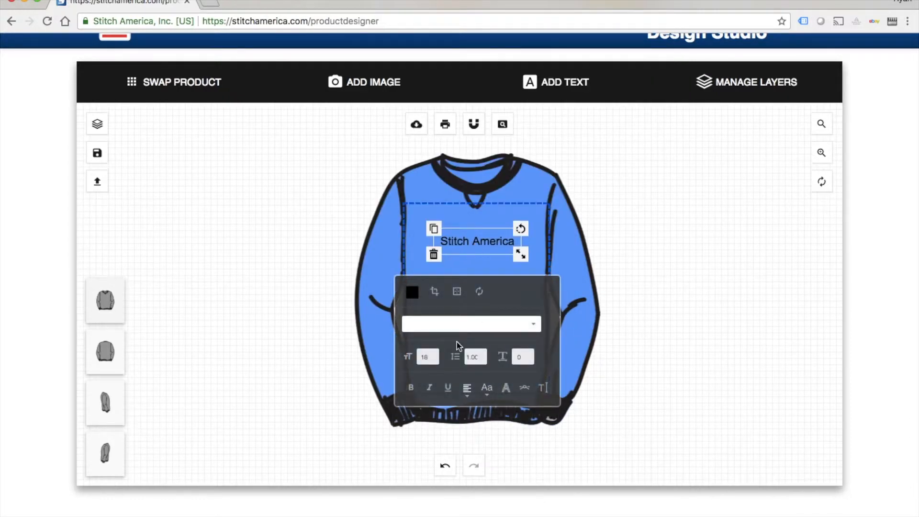
pyautogui.moveTo(523, 258); pyautogui.dragTo(523, 256)
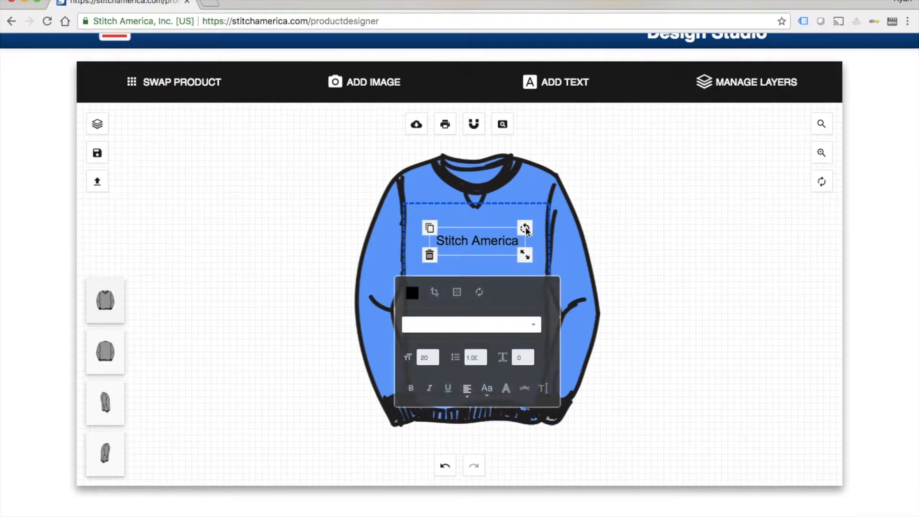
pyautogui.moveTo(523, 256); pyautogui.dragTo(525, 229)
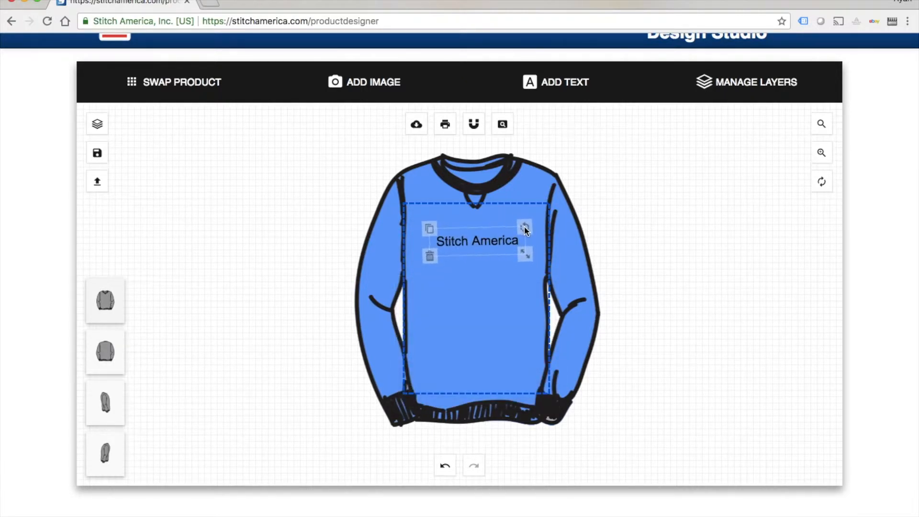
pyautogui.moveTo(525, 230); pyautogui.dragTo(525, 228)
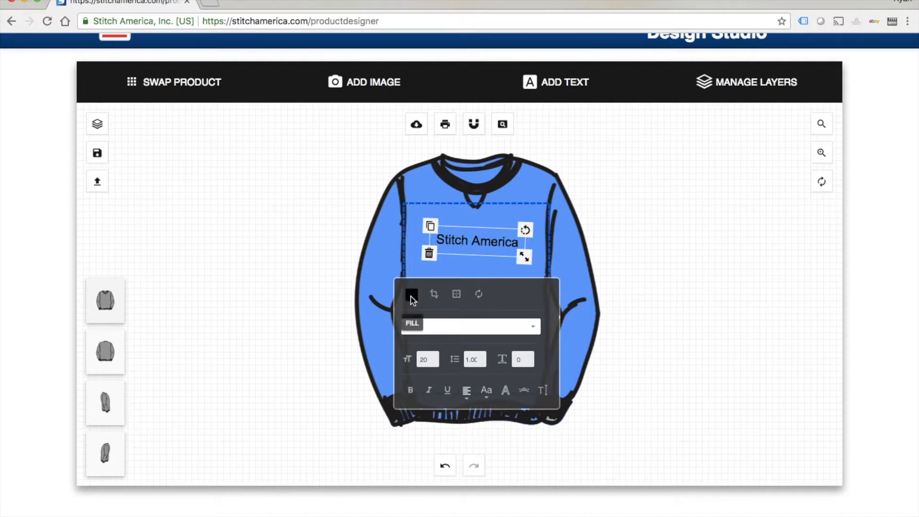
# Colour the lettering red (#fe0000), set it bold and toggle the italic styling.
pyautogui.click(412, 294)
pyautogui.moveTo(490, 336); pyautogui.dragTo(501, 330)
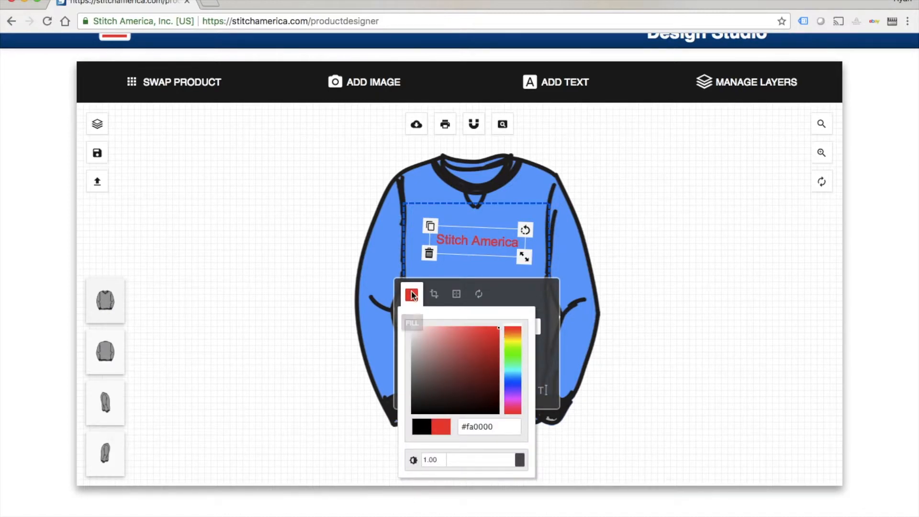
pyautogui.click(411, 295)
pyautogui.click(411, 392)
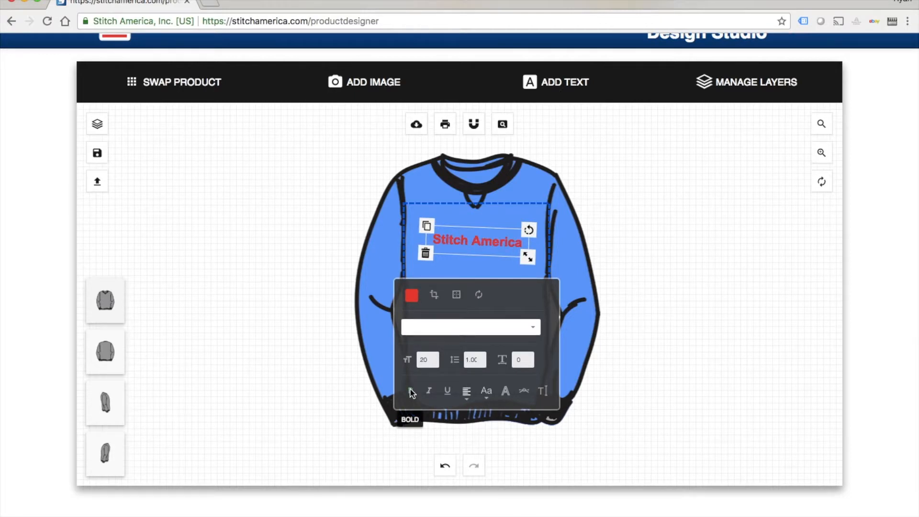
pyautogui.click(429, 394)
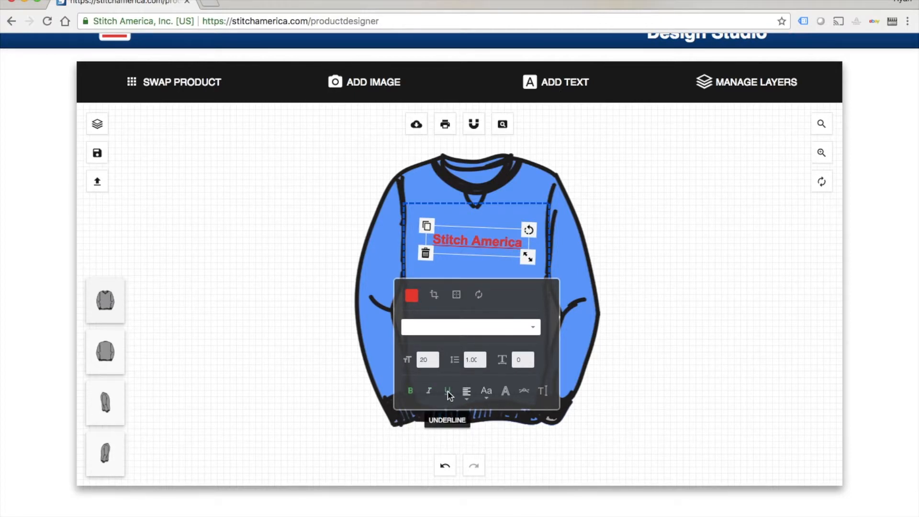
# Turn on curved text, flatten the radius to a gentle arc, then shrink and level the lettering within the print area.
pyautogui.click(524, 392)
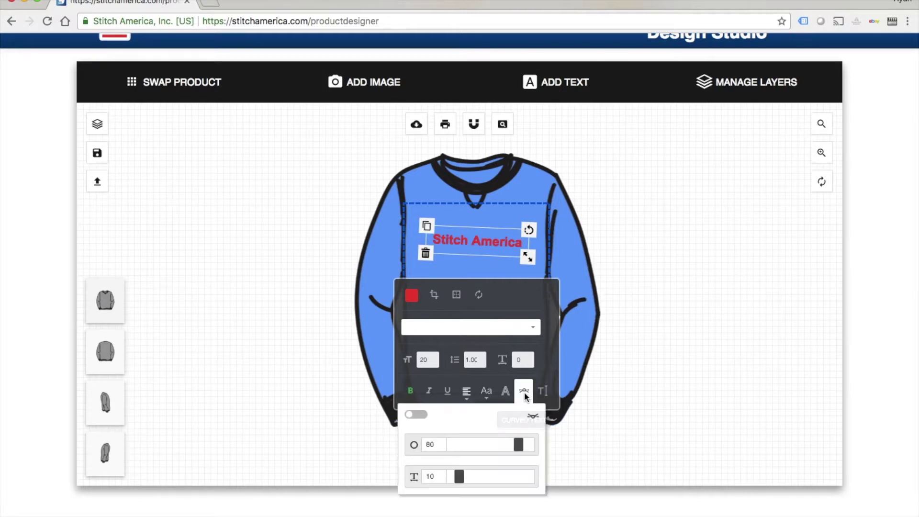
pyautogui.click(409, 416)
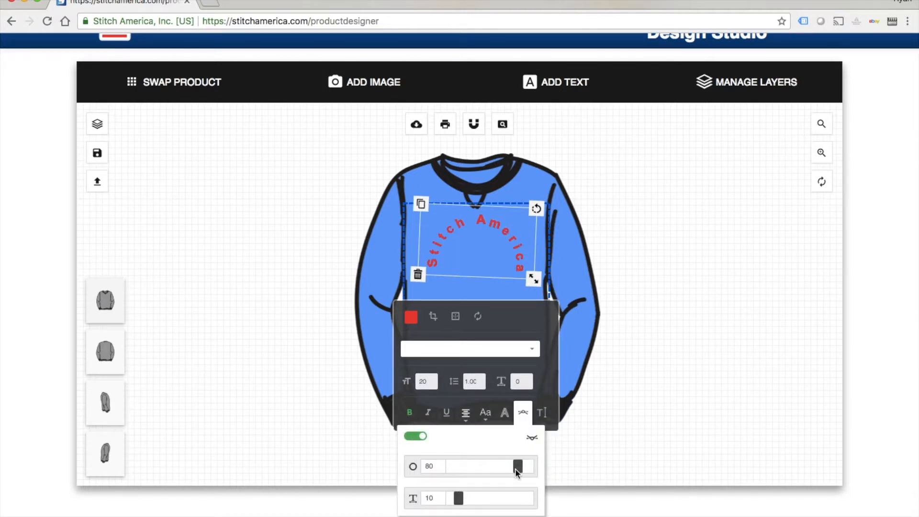
pyautogui.moveTo(514, 469); pyautogui.dragTo(505, 468)
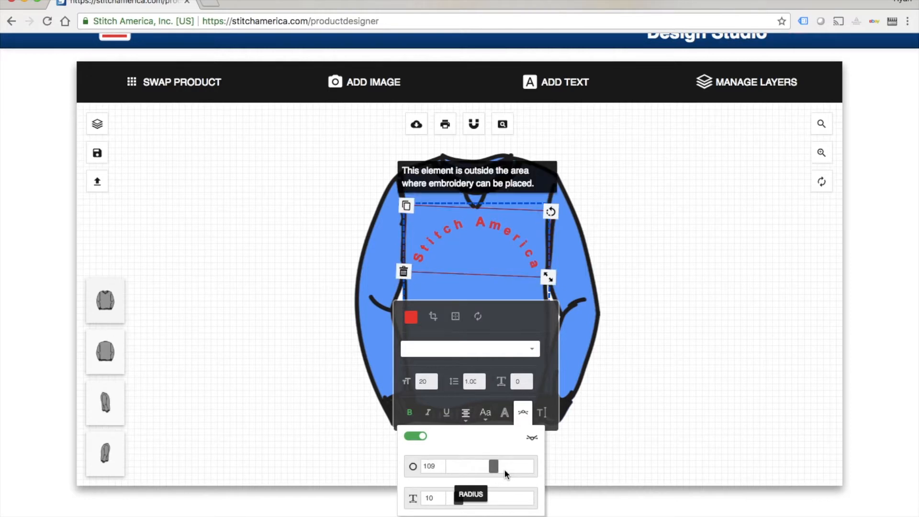
pyautogui.moveTo(505, 469); pyautogui.dragTo(516, 468)
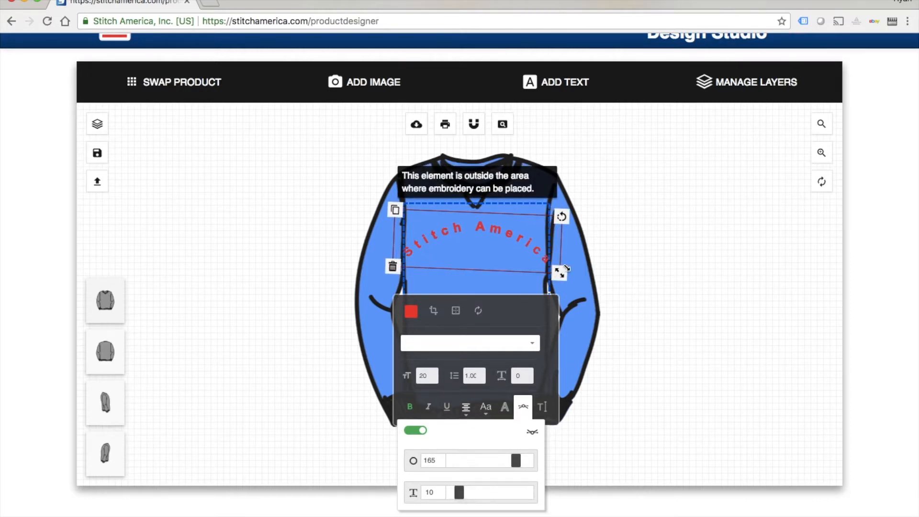
pyautogui.moveTo(560, 274); pyautogui.dragTo(530, 262)
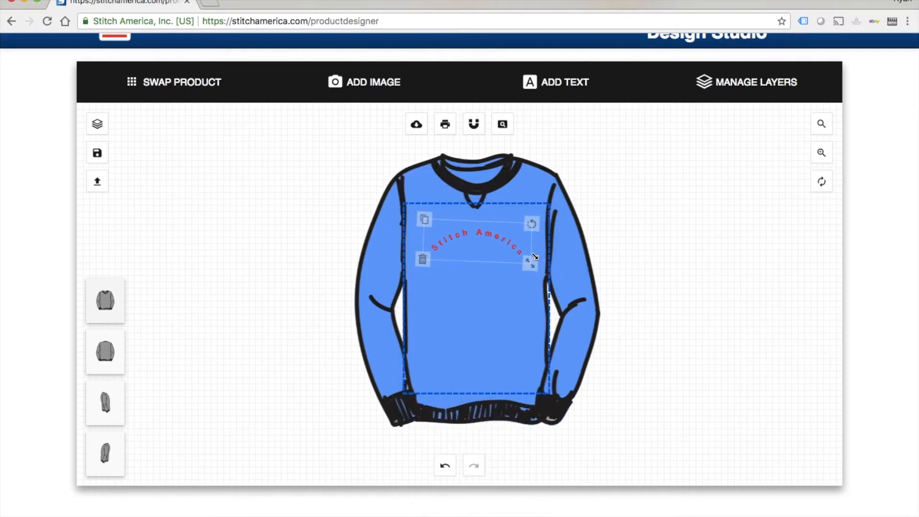
pyautogui.moveTo(533, 225); pyautogui.dragTo(532, 221)
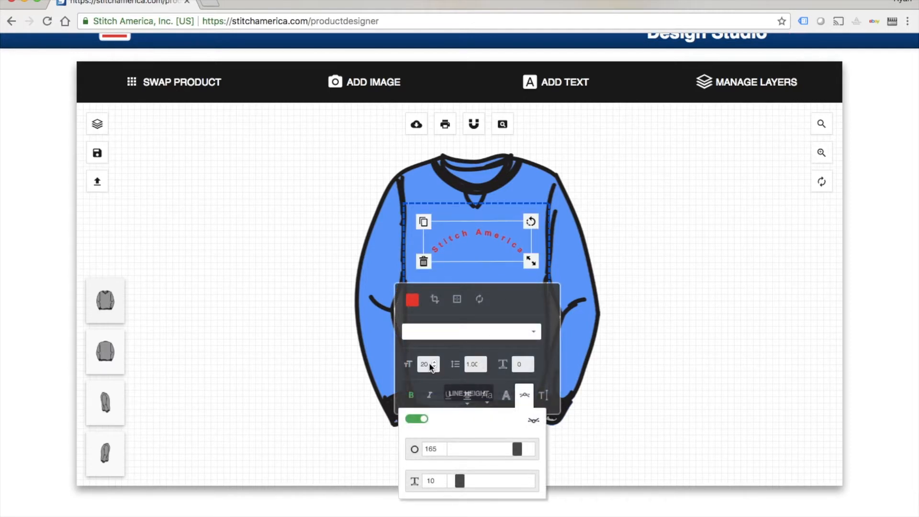
# Raise the arched lettering's font size to 24 and leave the design deselected.
pyautogui.doubleClick(434, 365)
pyautogui.write('24')
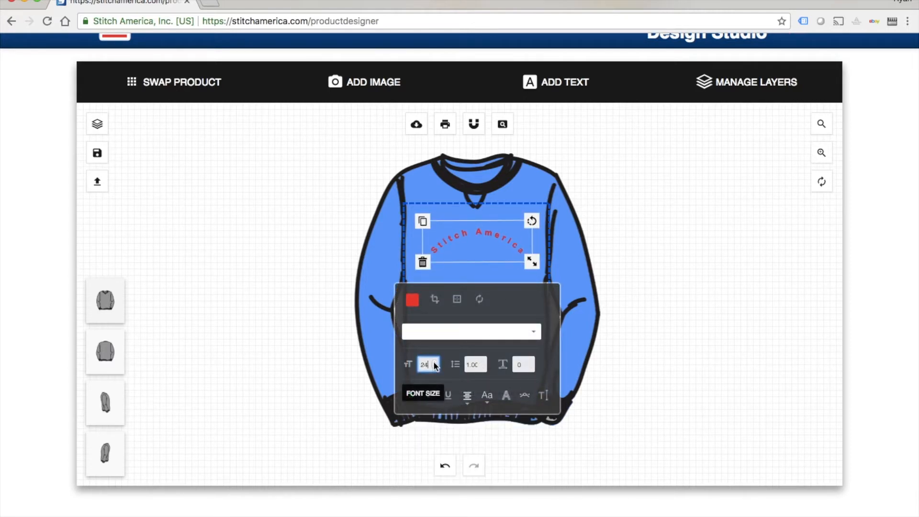
pyautogui.click(462, 283)
pyautogui.click(475, 230)
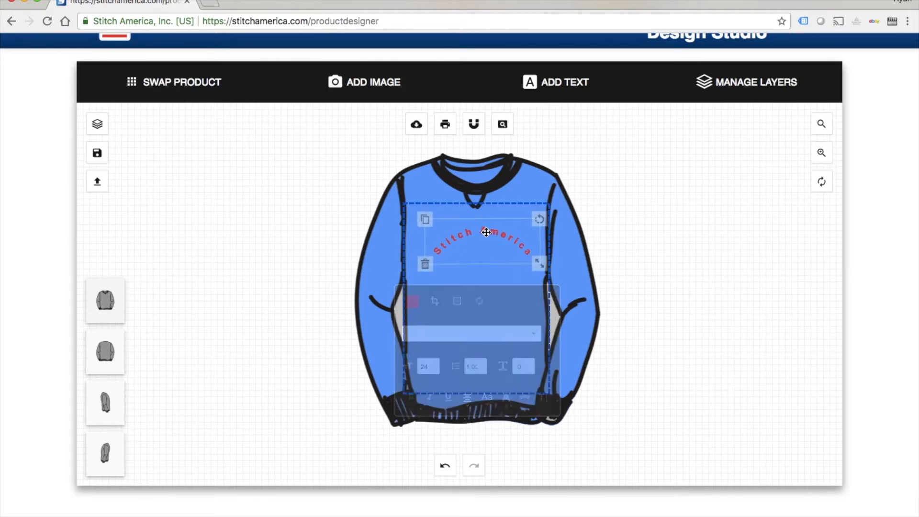
pyautogui.click(317, 335)
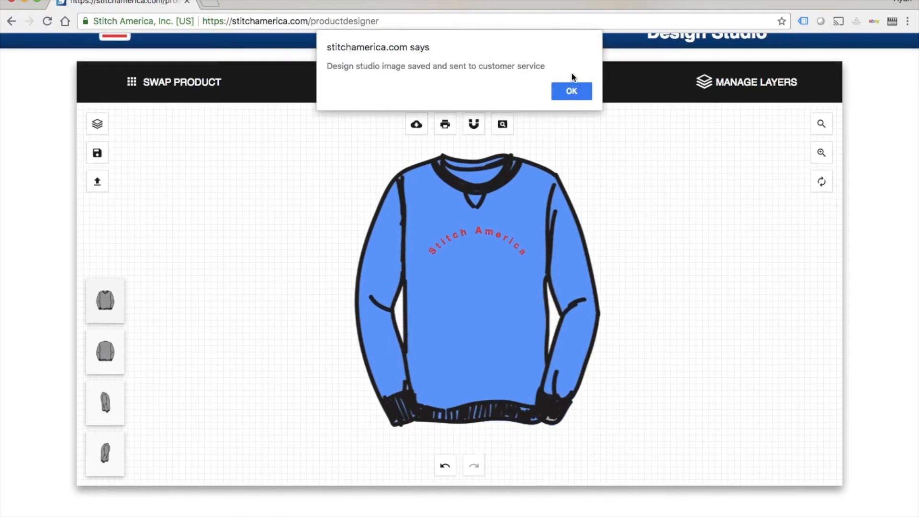
# Dismiss the save confirmation and bring up the download choices for Print, Create Image and Save Image.
pyautogui.click(570, 91)
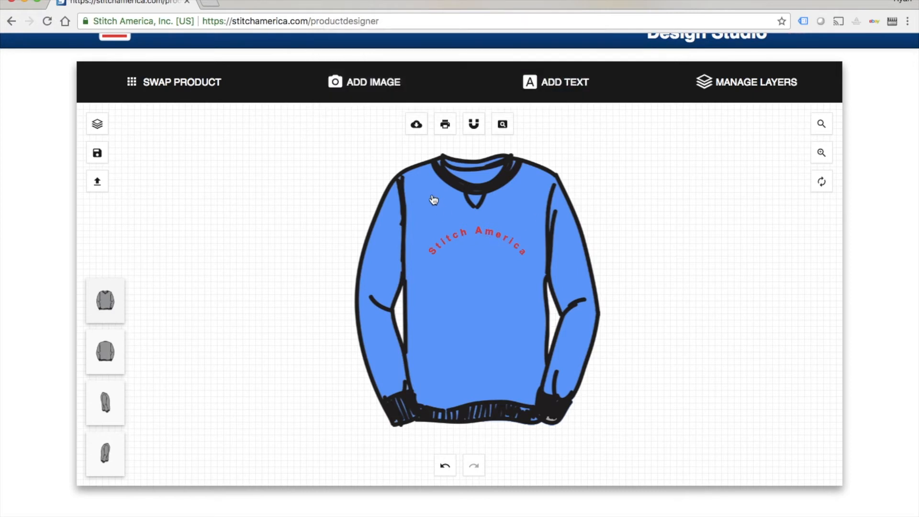
pyautogui.click(417, 126)
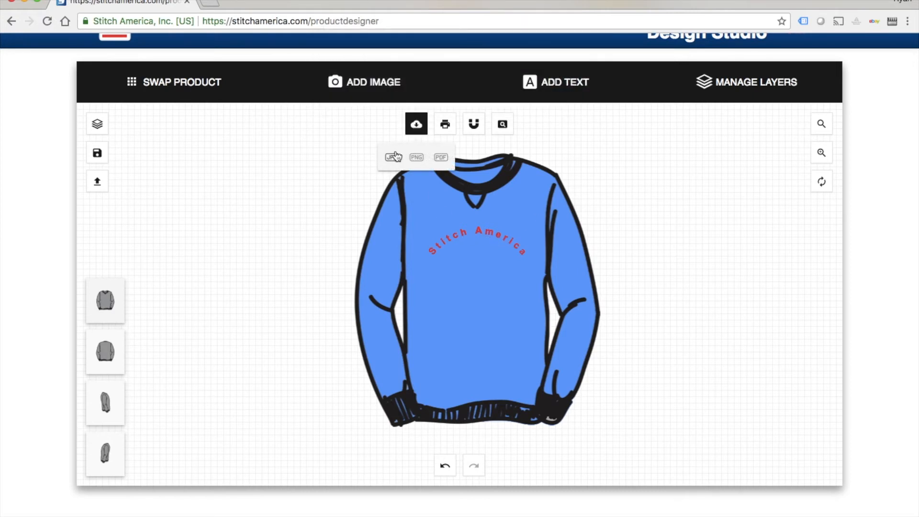
pyautogui.scroll(-1, 393, 159)
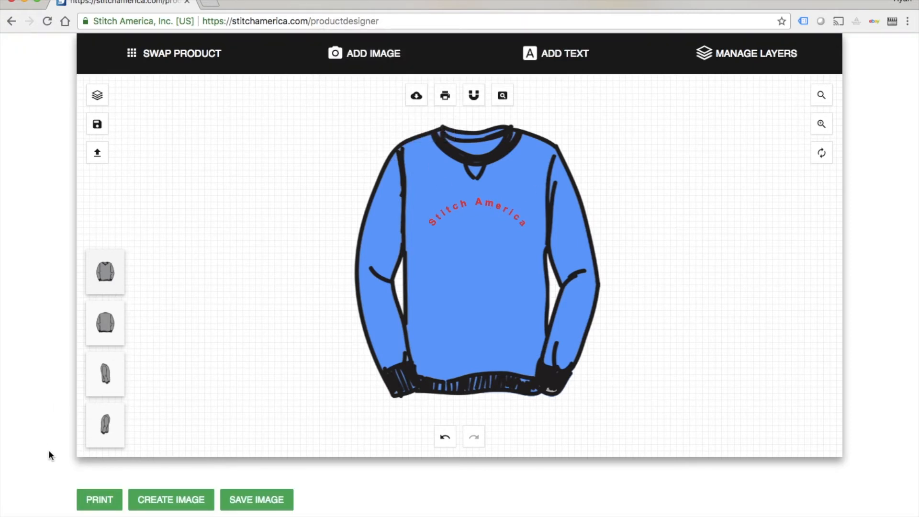